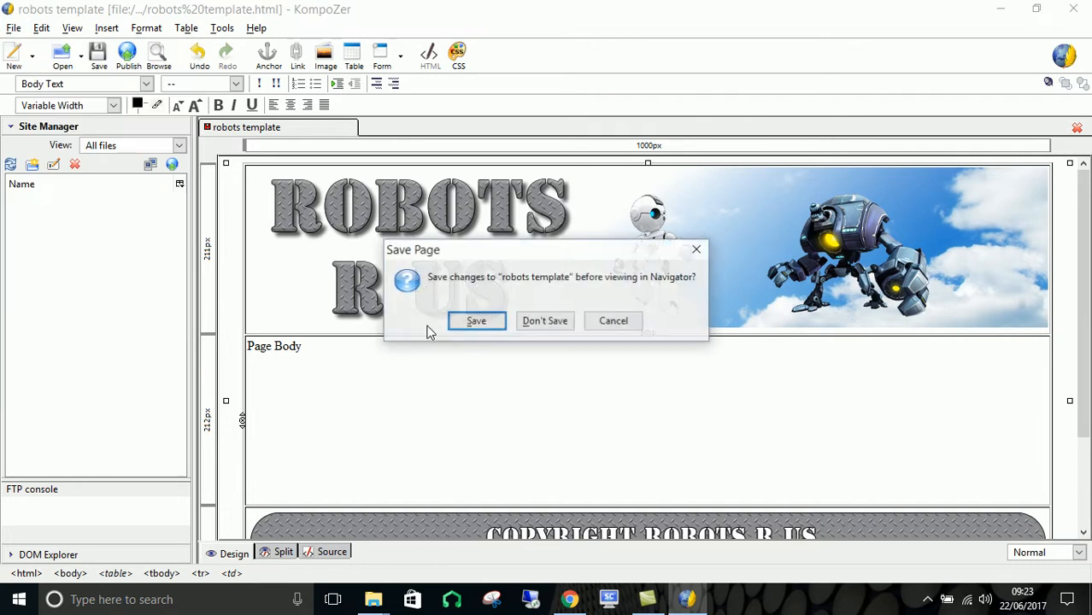
Save the robots template, preview it in the browser, and open the finished Robots R Us example for comparison
click(462, 322)
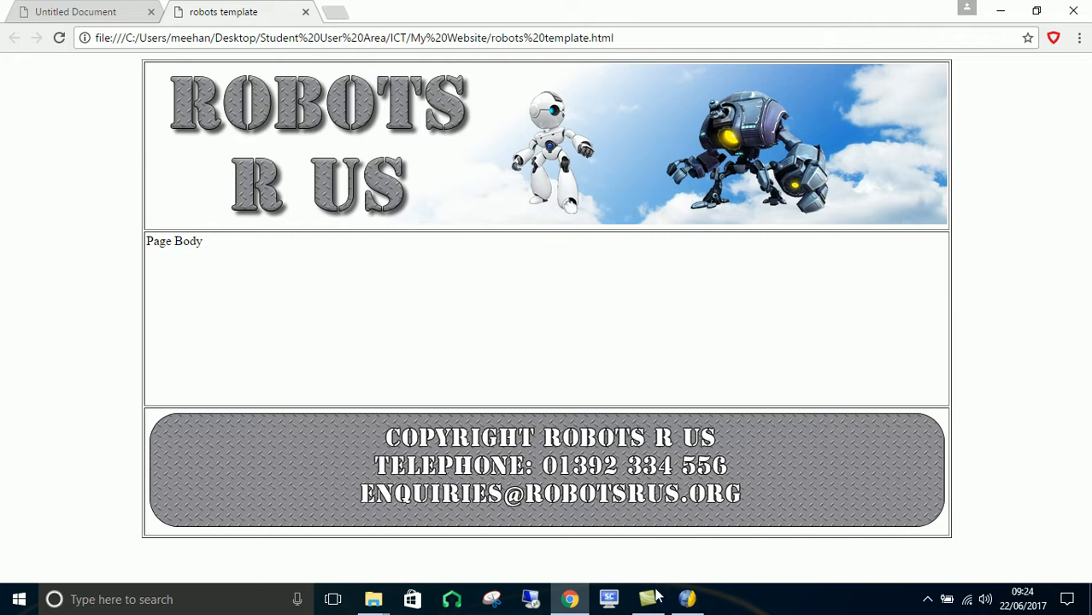
click(687, 603)
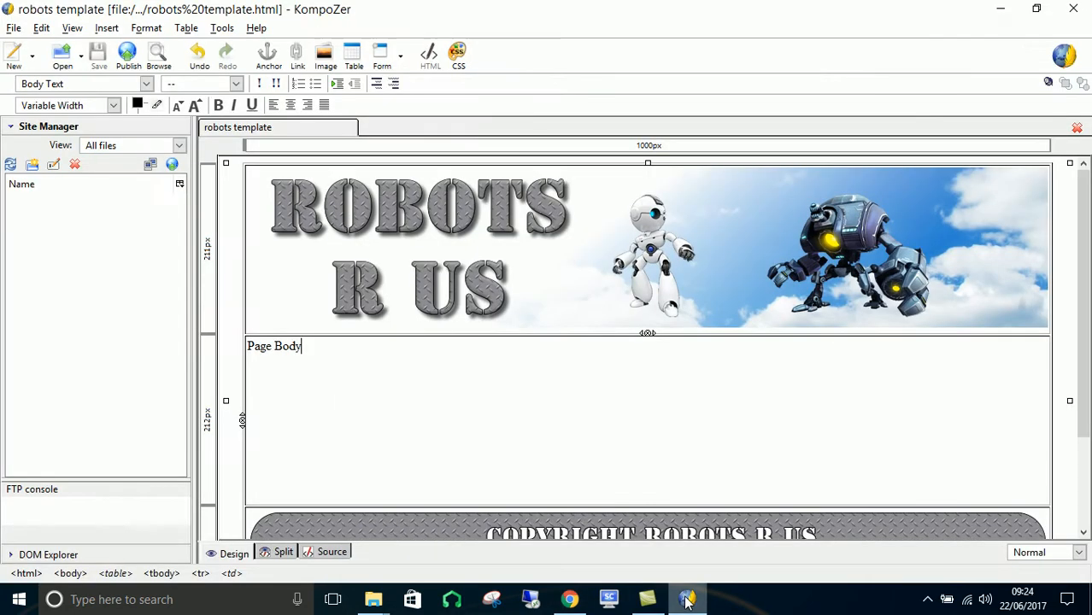
click(584, 607)
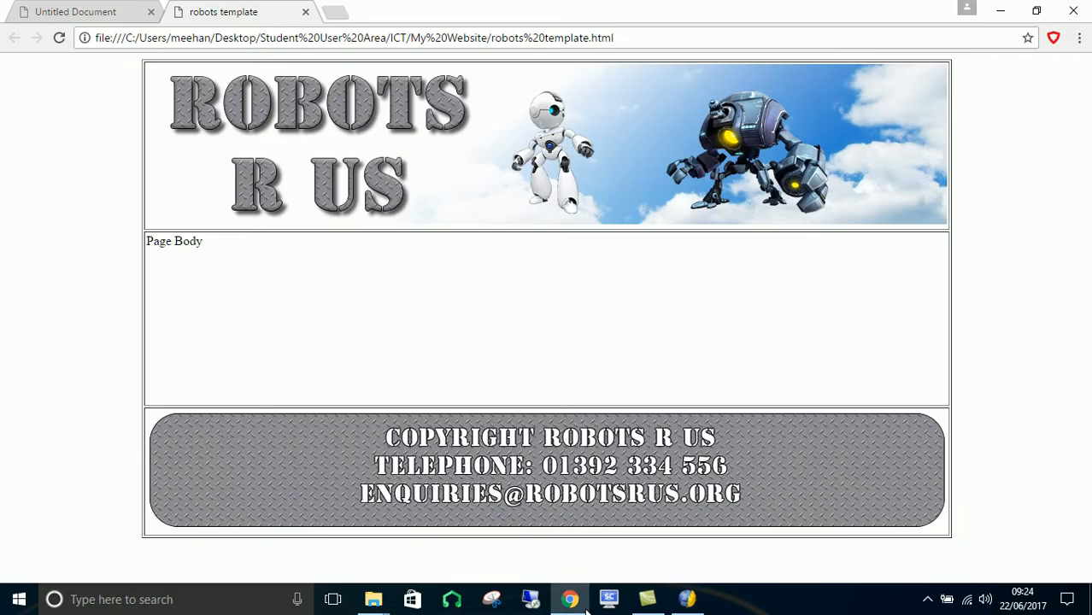
click(94, 12)
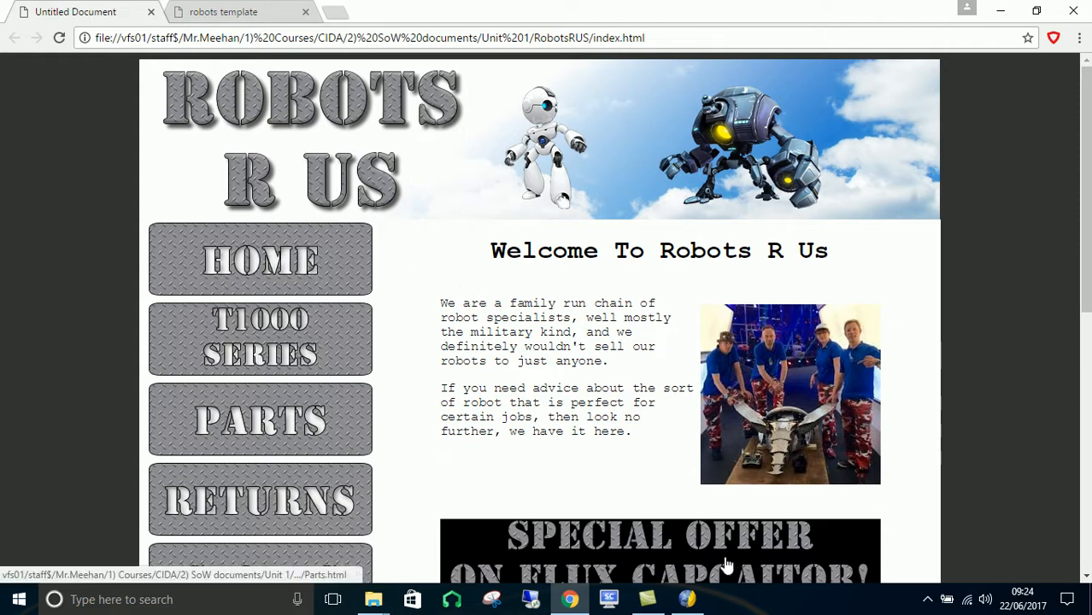
Return to KompoZer and delete the "Page Body" placeholder text from the template's middle cell
click(687, 599)
key(BackSpace)
key(BackSpace)
key(BackSpace)
key(BackSpace)
key(BackSpace)
key(BackSpace)
key(BackSpace)
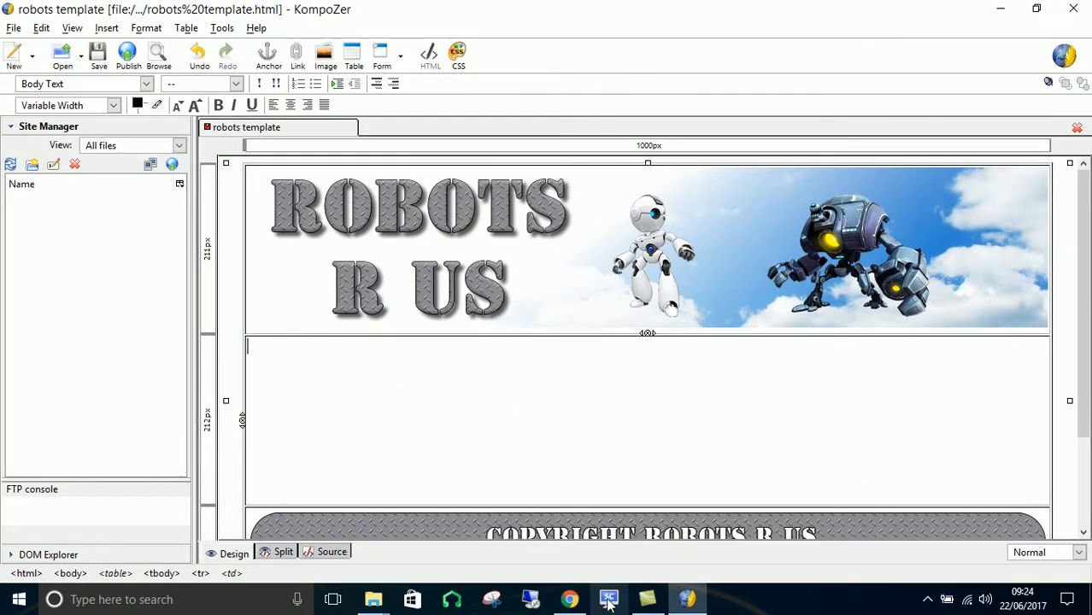
Examine the layout of the example site's home and T1000 Series pages in Chrome, from banner and navigation buttons to footer
click(569, 599)
scroll(190, 366, down, 10)
scroll(325, 330, up, 10)
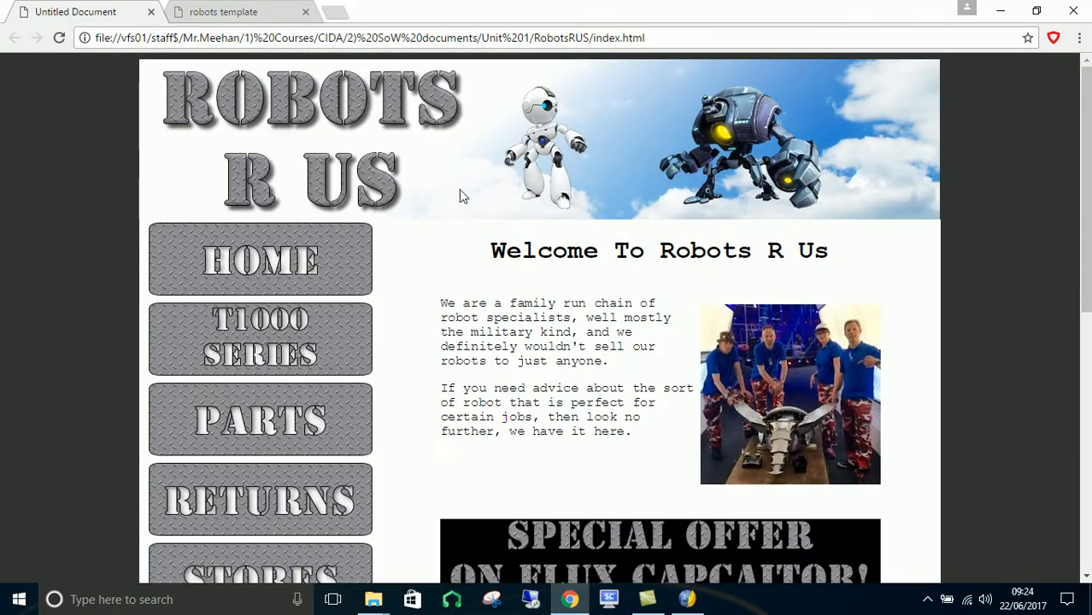
scroll(897, 393, down, 10)
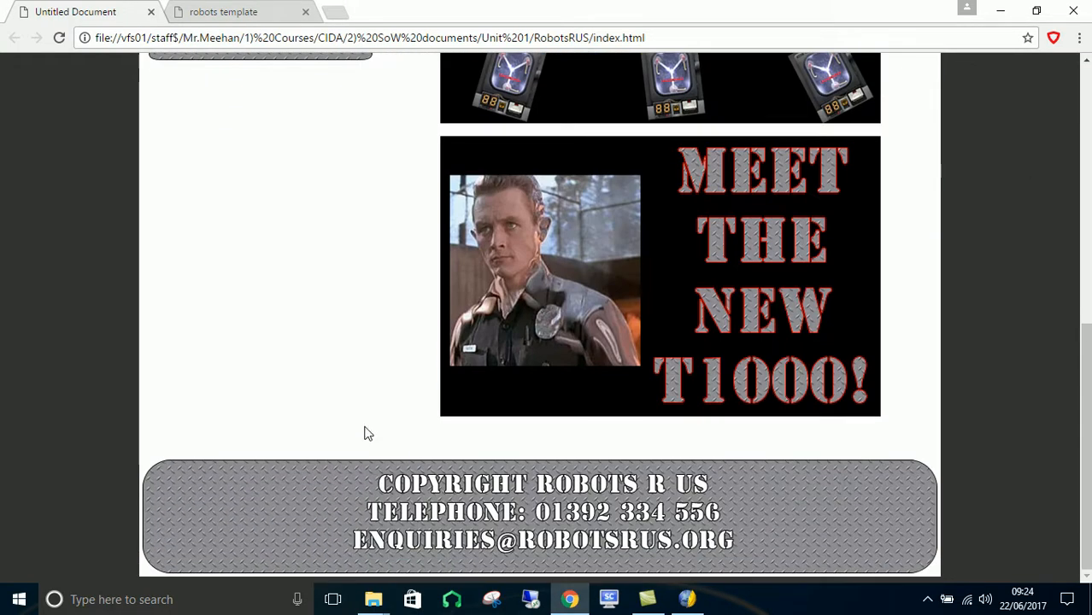
scroll(354, 342, up, 10)
click(313, 340)
scroll(571, 241, down, 6)
scroll(700, 374, up, 6)
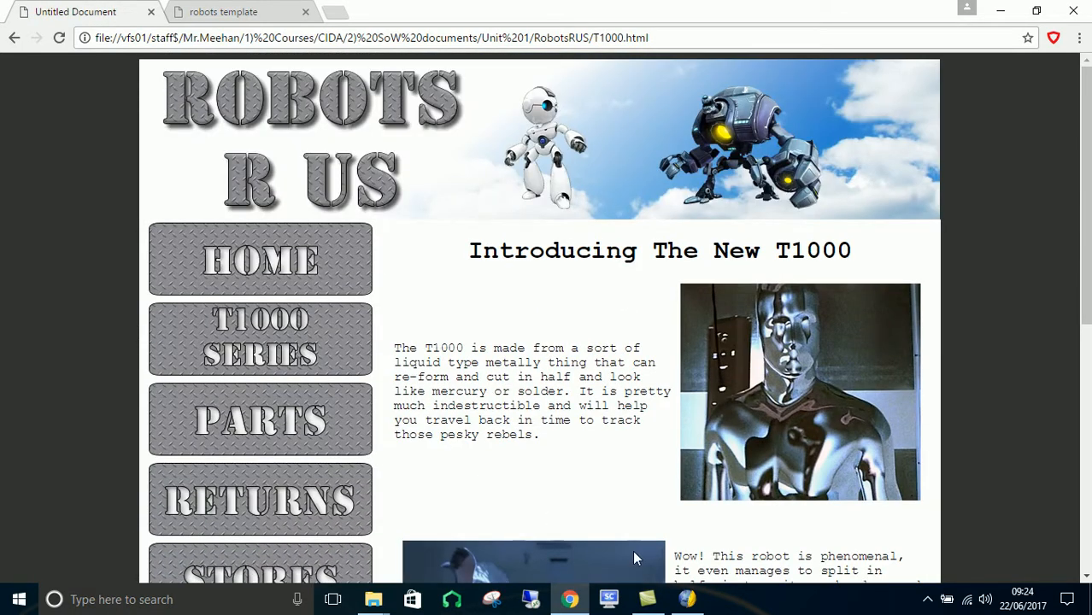
Back in KompoZer, insert a table with one row and two columns in the empty body cell
click(687, 599)
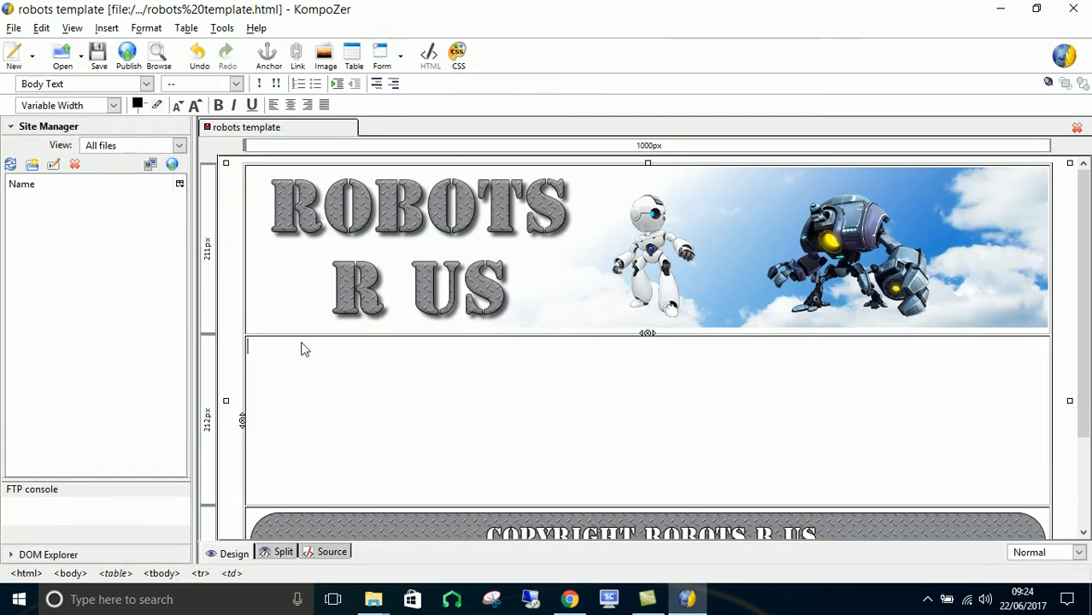
click(109, 29)
click(119, 66)
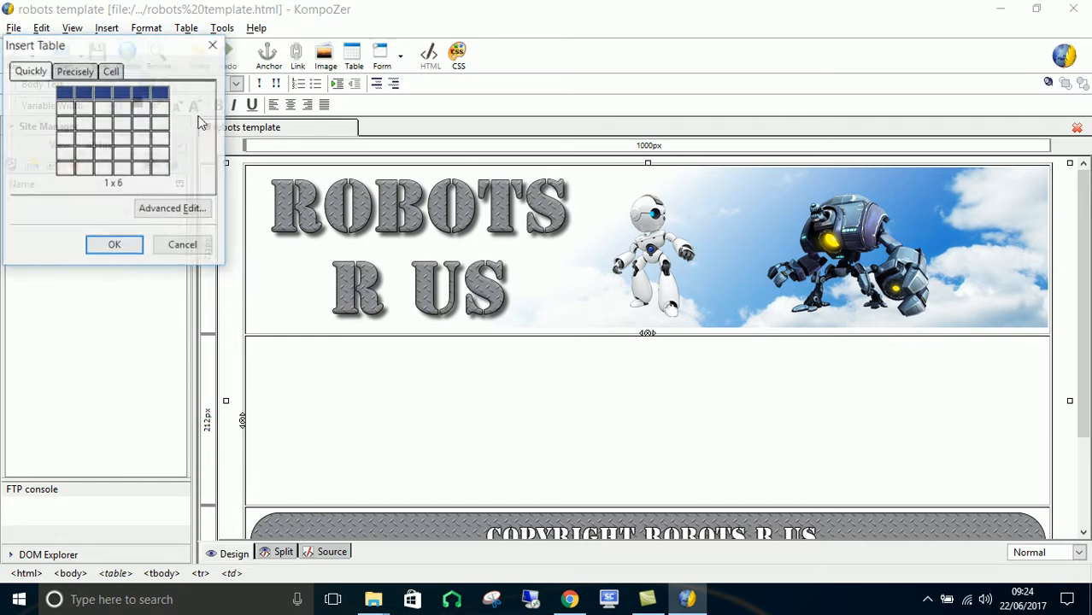
click(88, 96)
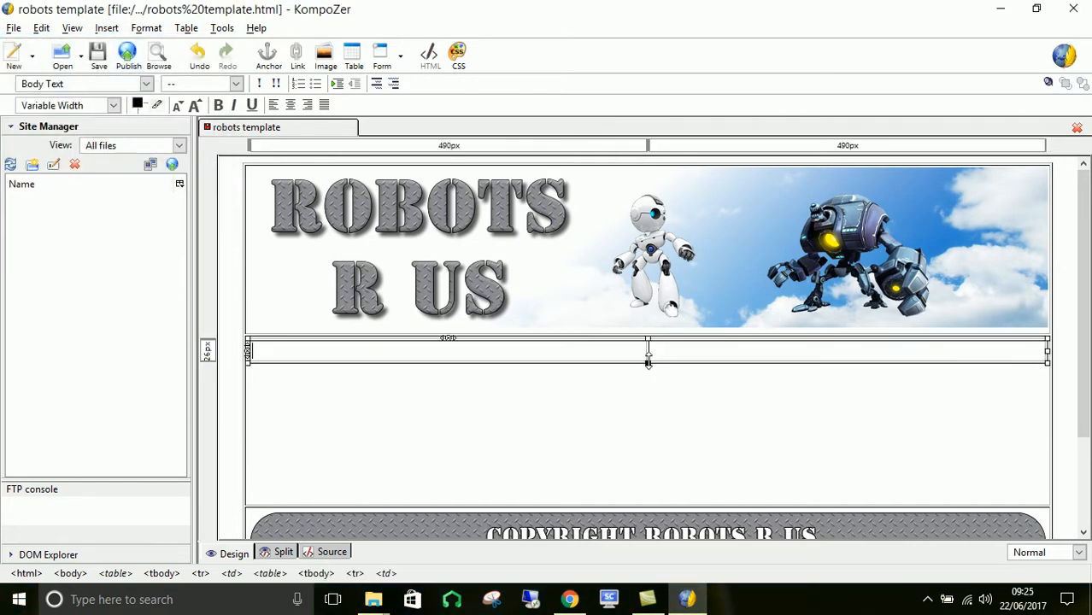
Stretch the nested two-column table downwards until its row is about 222 px high
drag(648, 361, 662, 506)
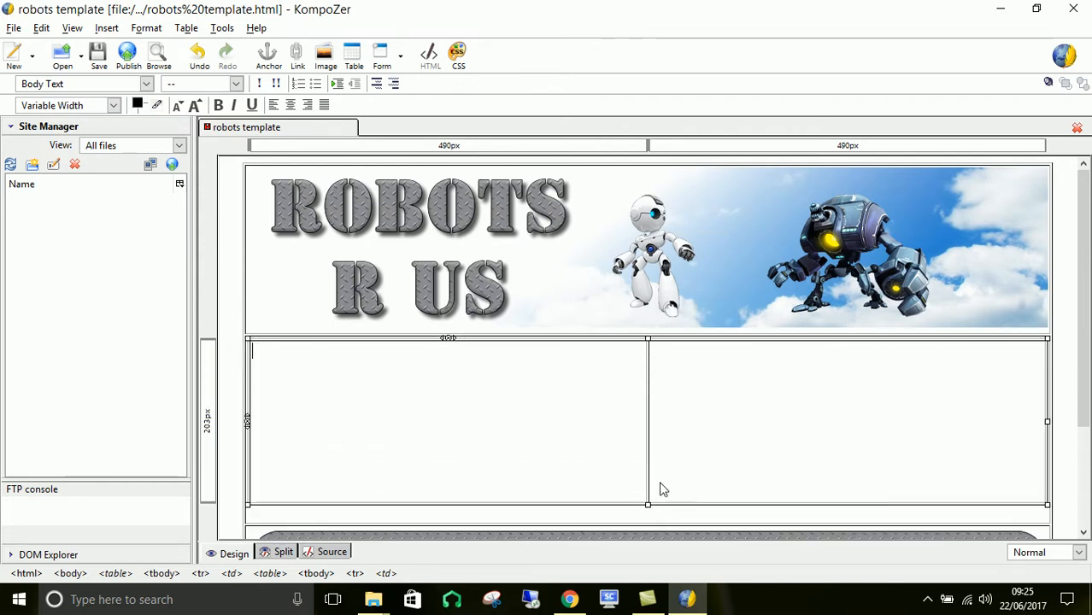
click(608, 517)
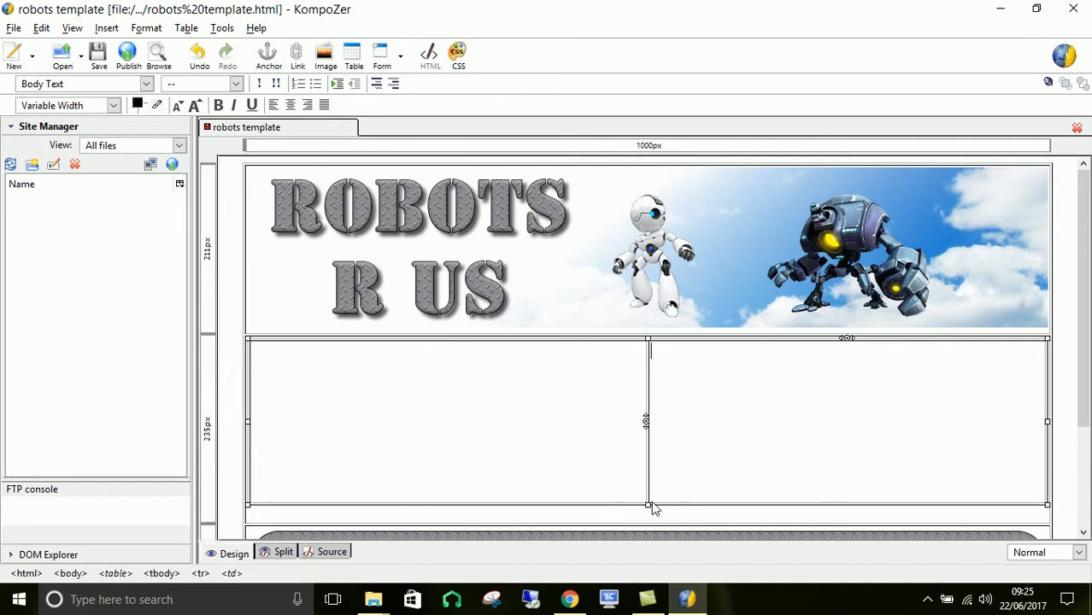
click(647, 510)
drag(647, 504, 649, 519)
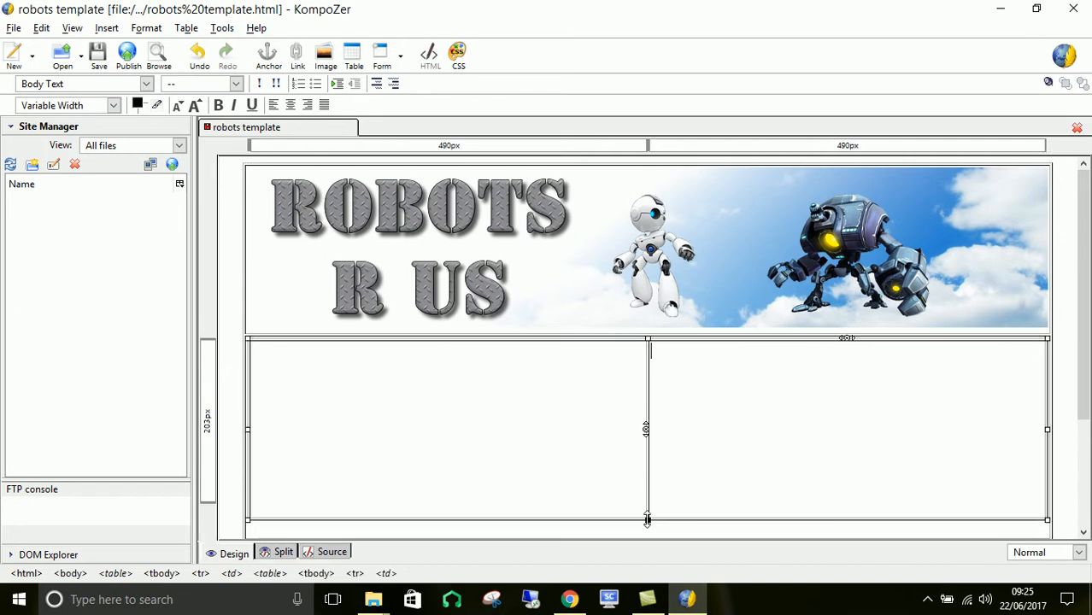
Remove the blank line between the nested two-column table and the footer graphic
scroll(596, 475, down, 3)
click(584, 471)
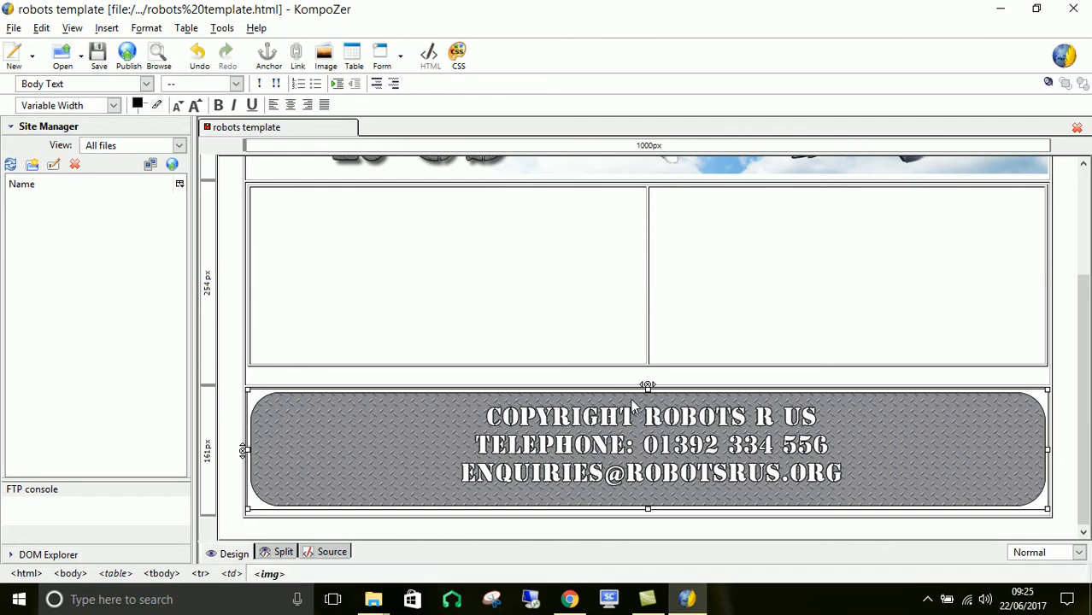
click(600, 381)
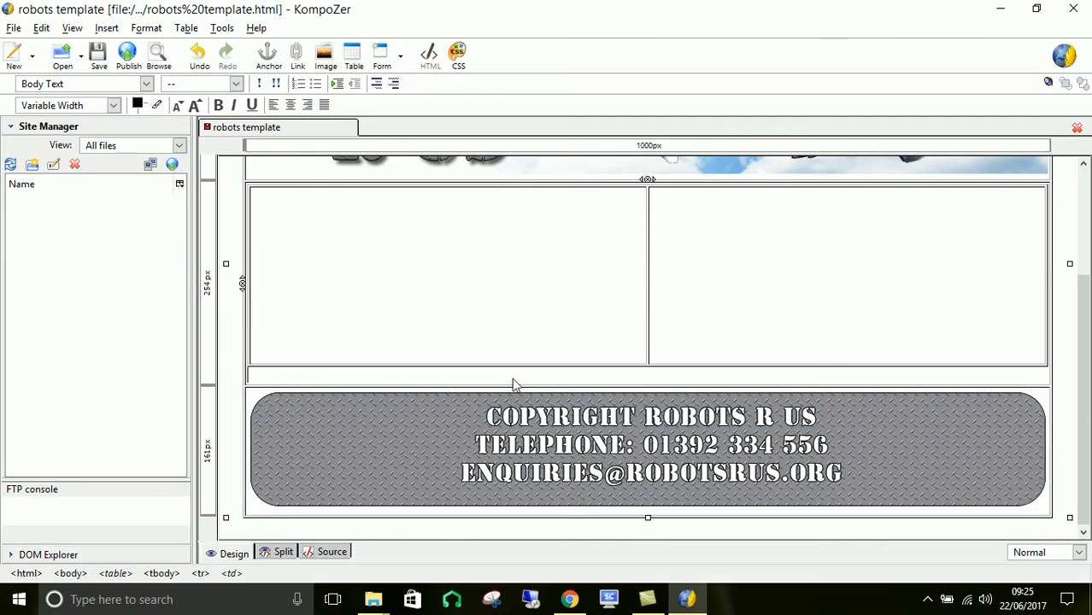
click(481, 334)
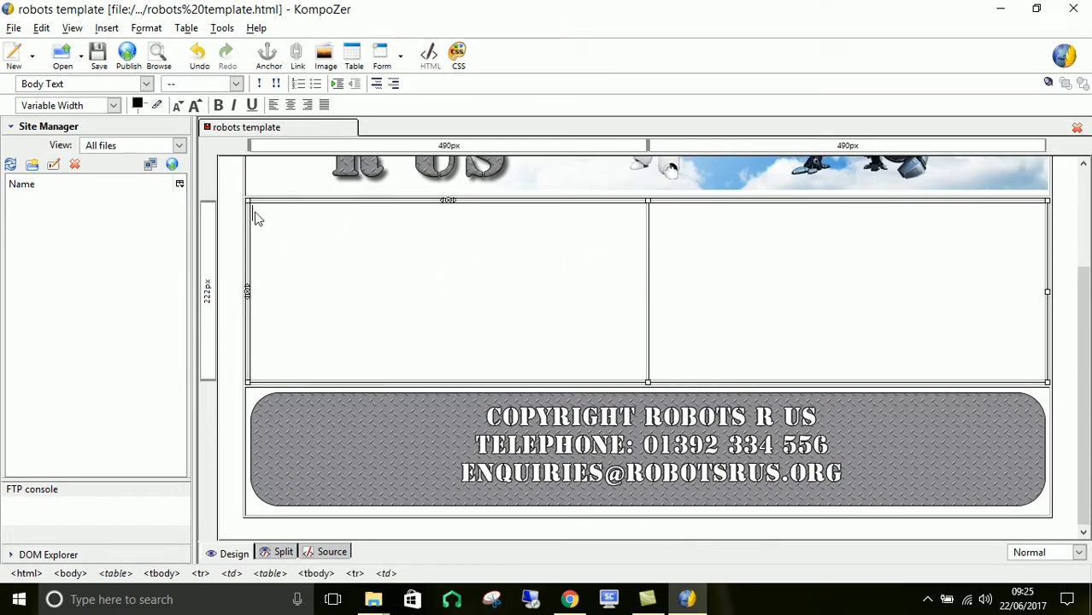
Check the example's navigation buttons and insert a table with five rows and one column in the body table's left cell
click(562, 601)
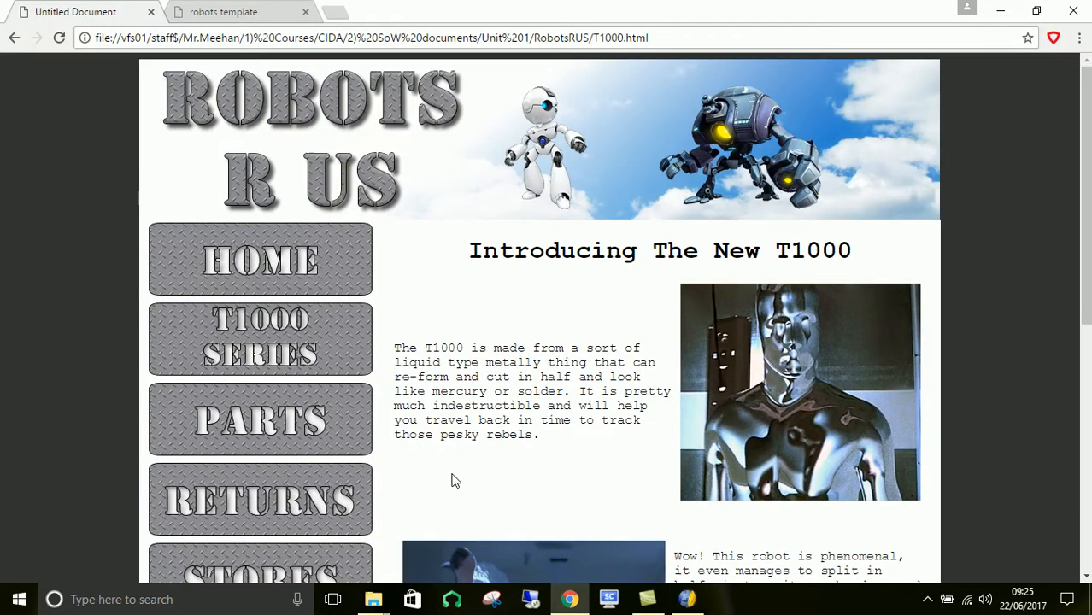
scroll(247, 395, down, 5)
scroll(246, 376, up, 5)
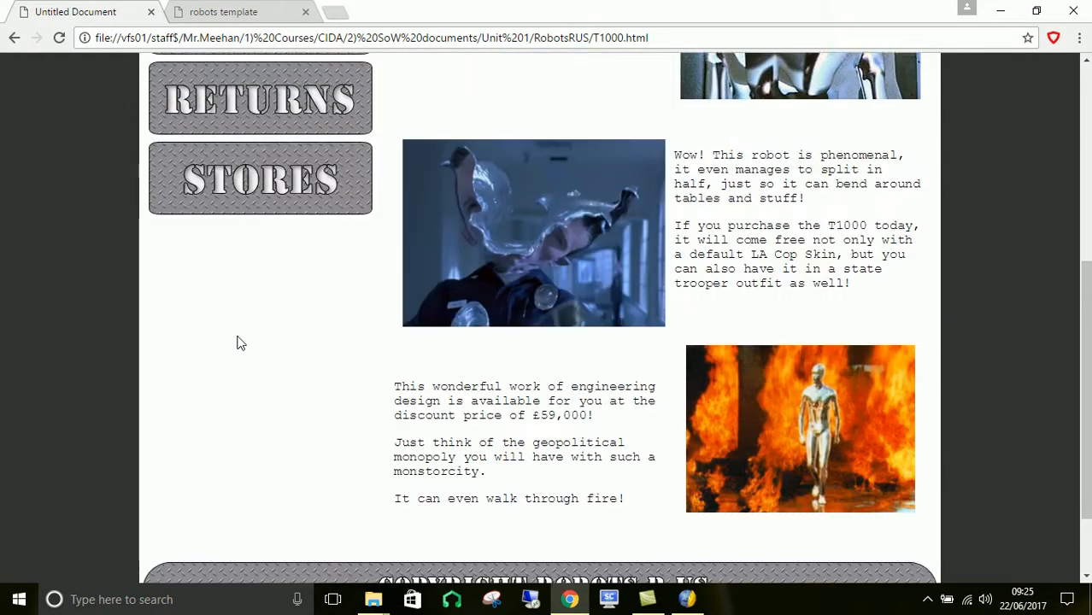
click(689, 601)
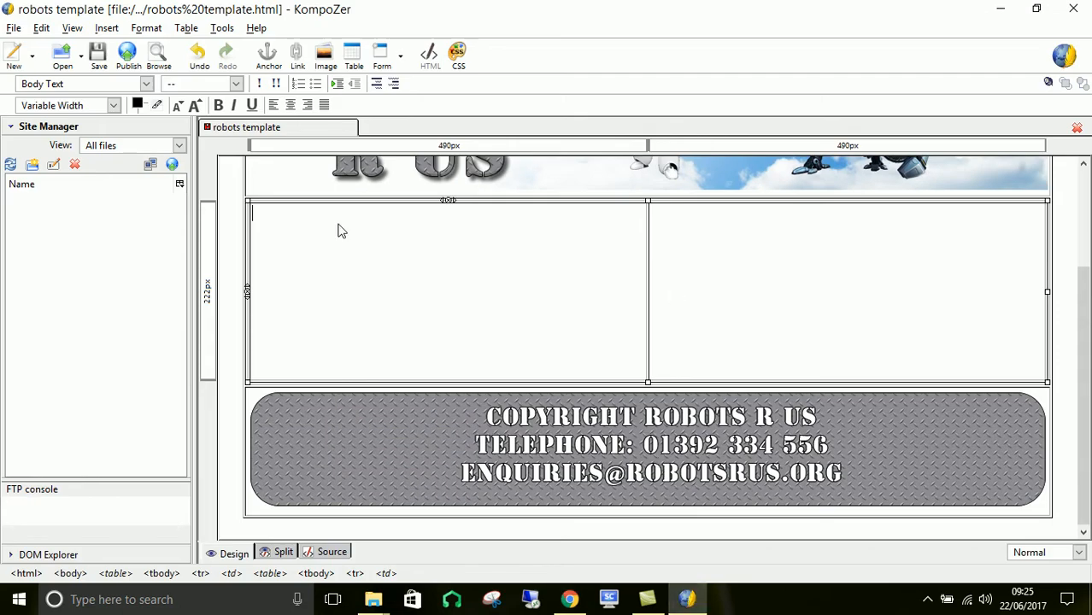
click(433, 287)
click(115, 33)
click(119, 65)
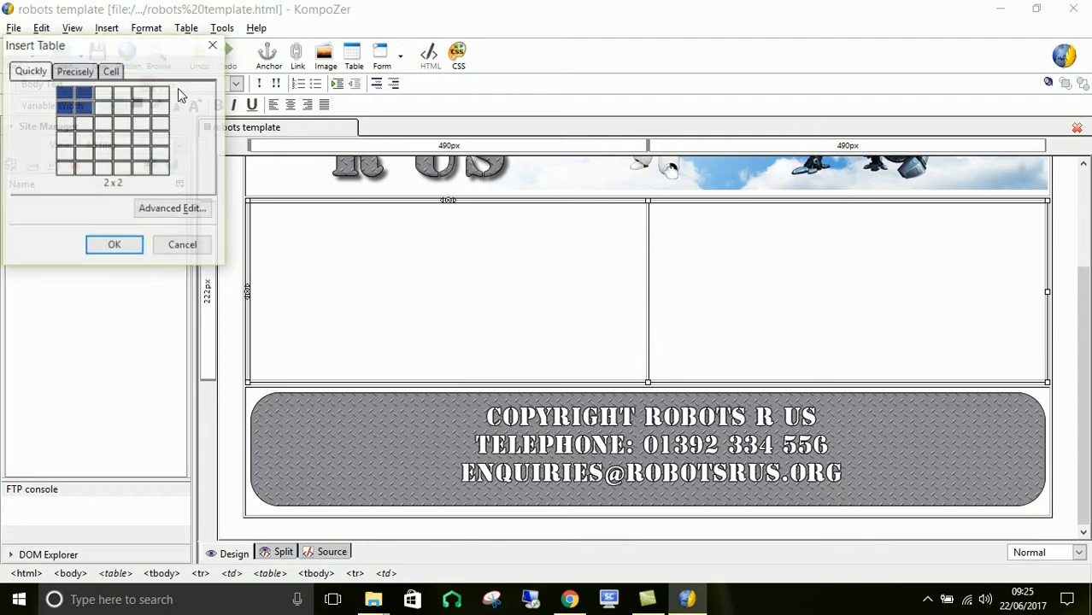
click(65, 153)
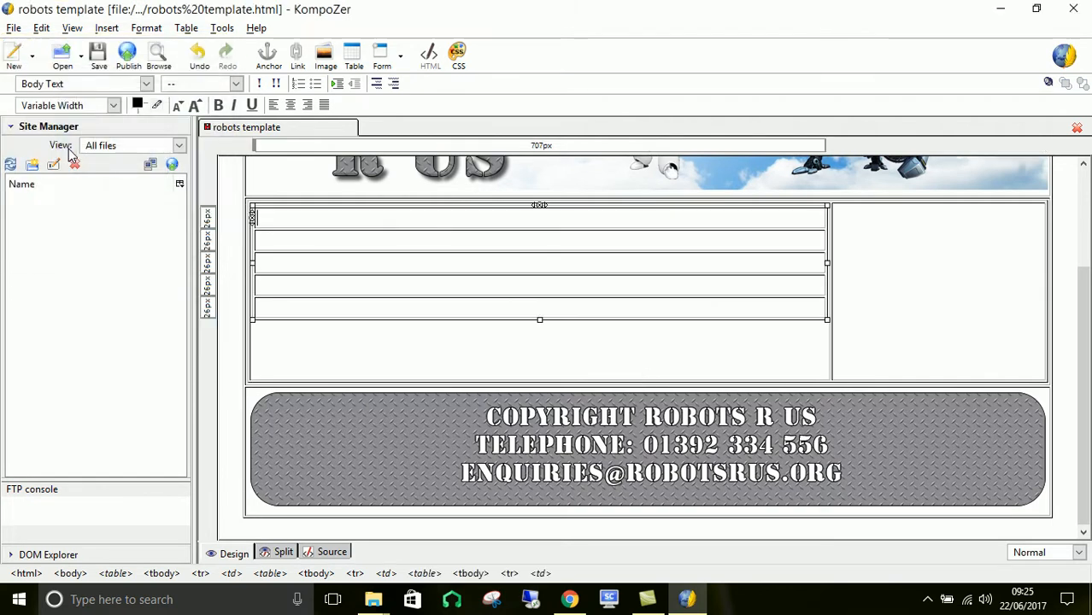
Narrow the five-row table to about 272 px and set the body table's left column to about 284 px wide
drag(826, 263, 479, 289)
click(1028, 293)
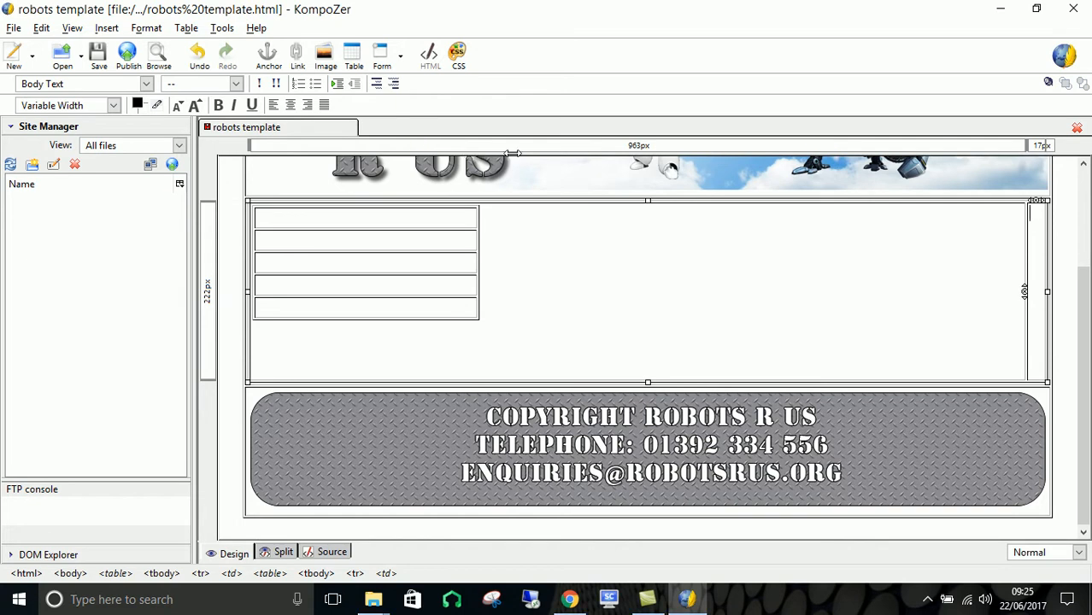
drag(584, 145, 483, 145)
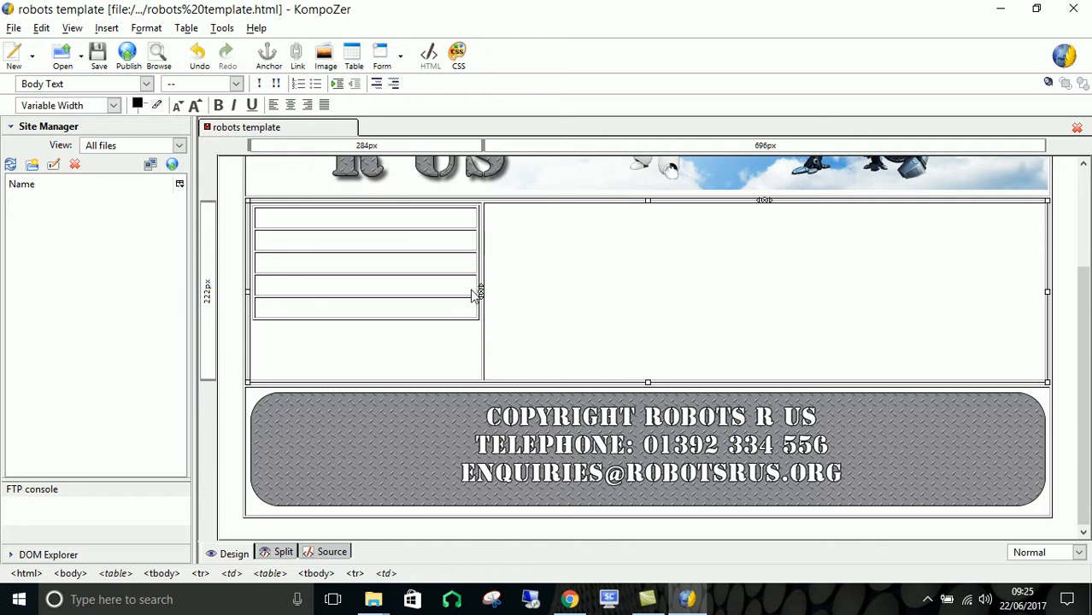
Place the cursor in the top row of the five-row table and check the example site's navigation buttons in the browser
click(408, 221)
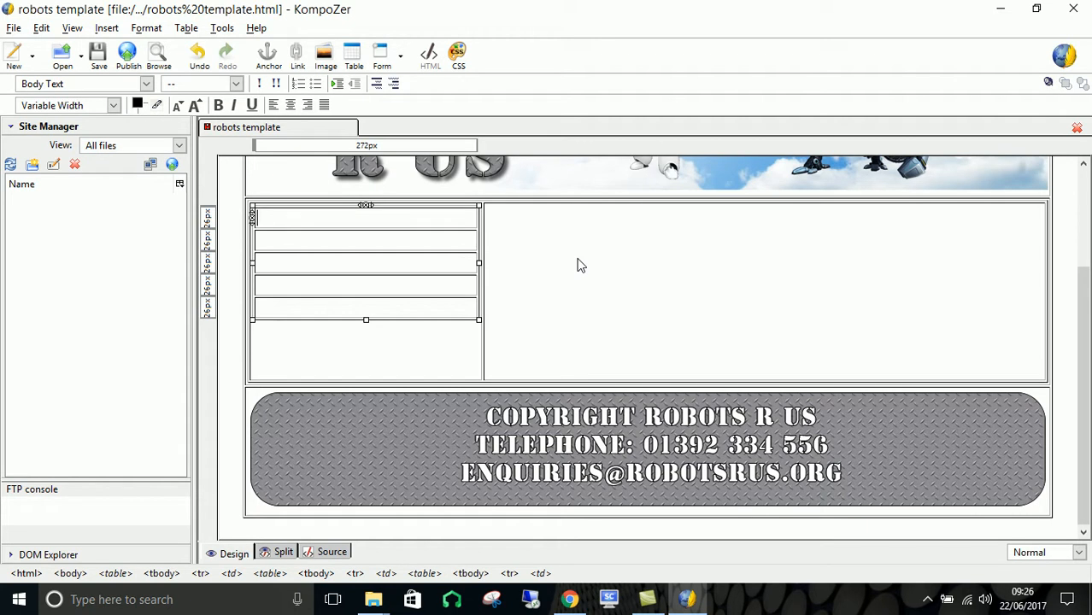
click(569, 599)
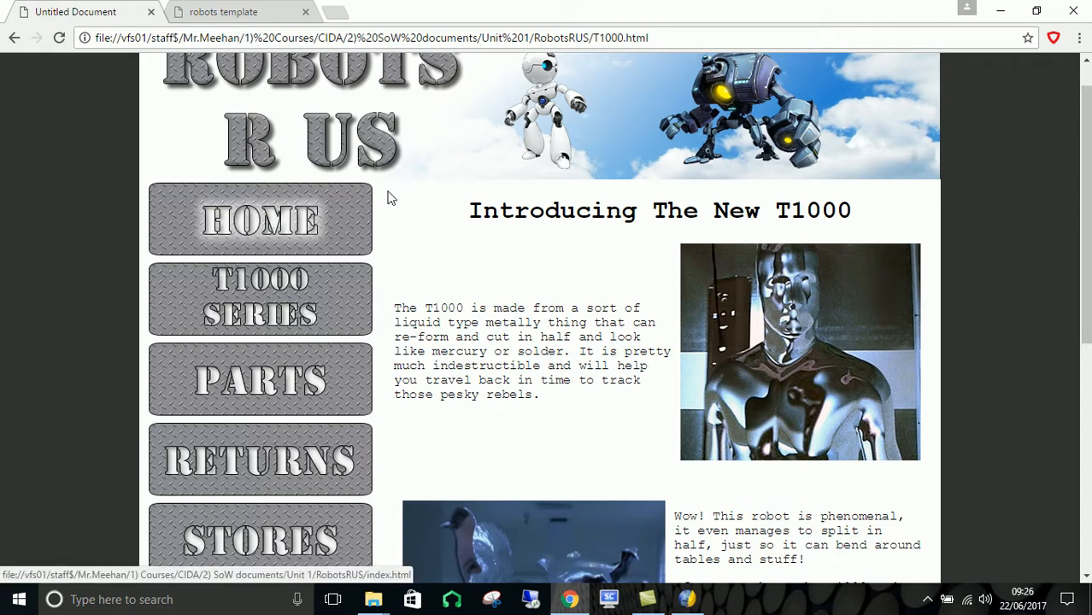
mouse_move(687, 602)
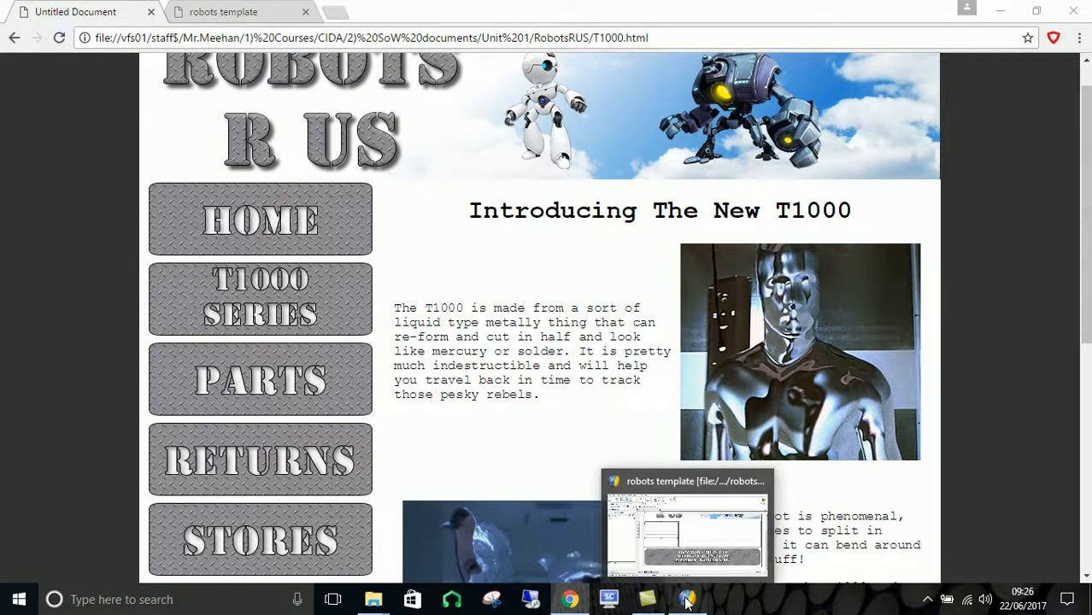
click(689, 524)
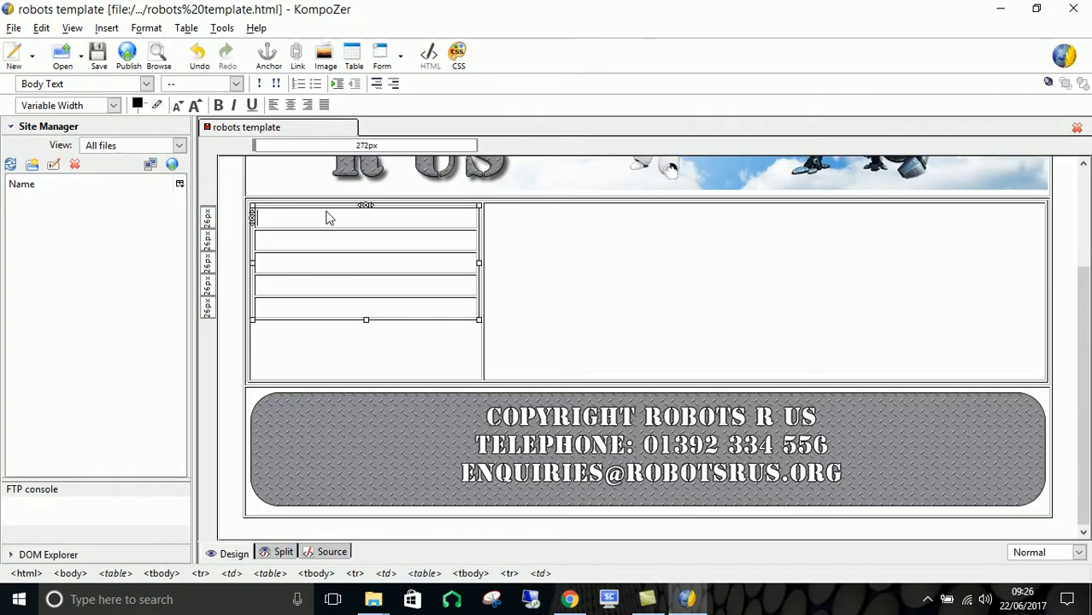
Insert Home_UP.png from the Images/nav-bar folder into the five-row table's top row, with the alternate text "Homepagebutton"
click(108, 28)
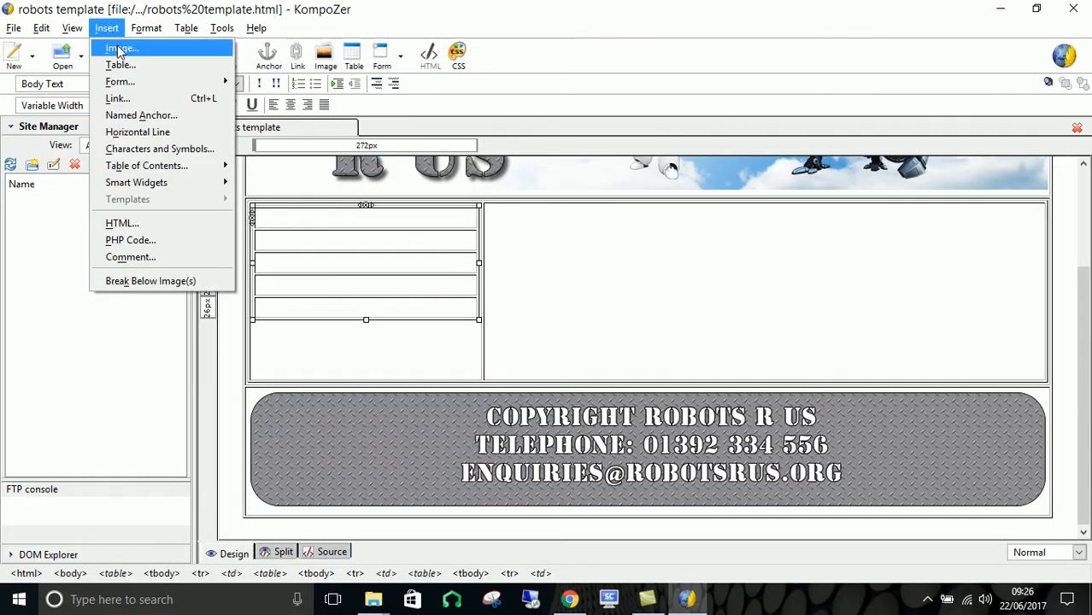
click(119, 48)
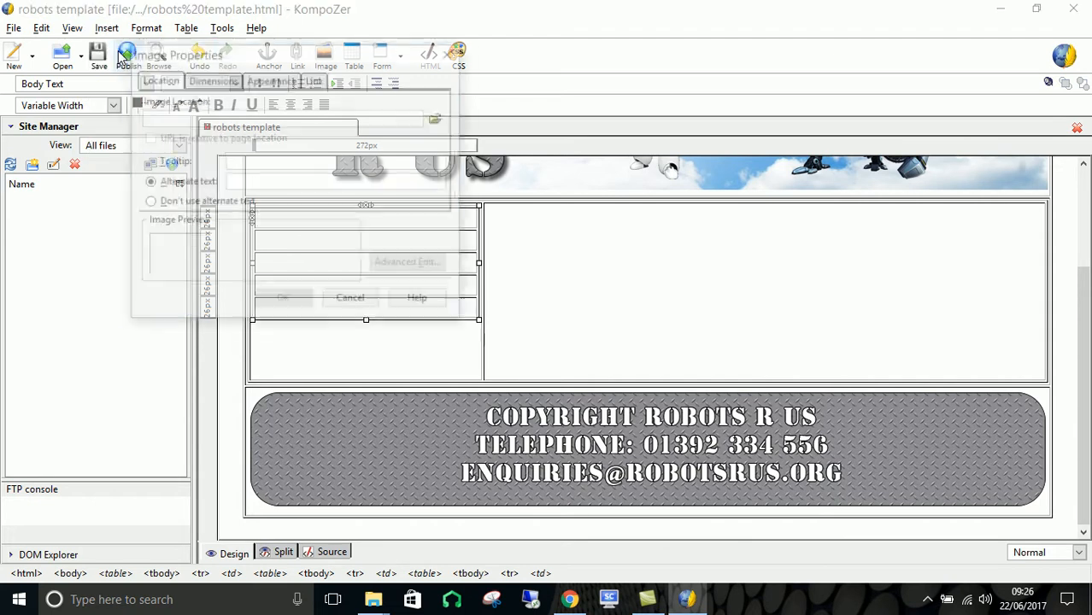
click(437, 116)
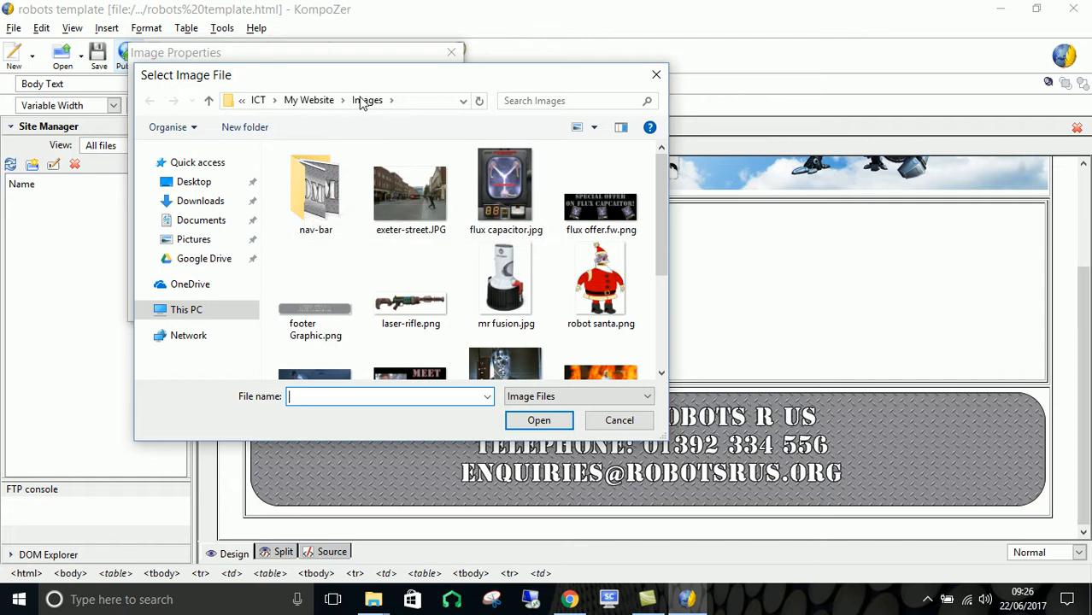
click(304, 101)
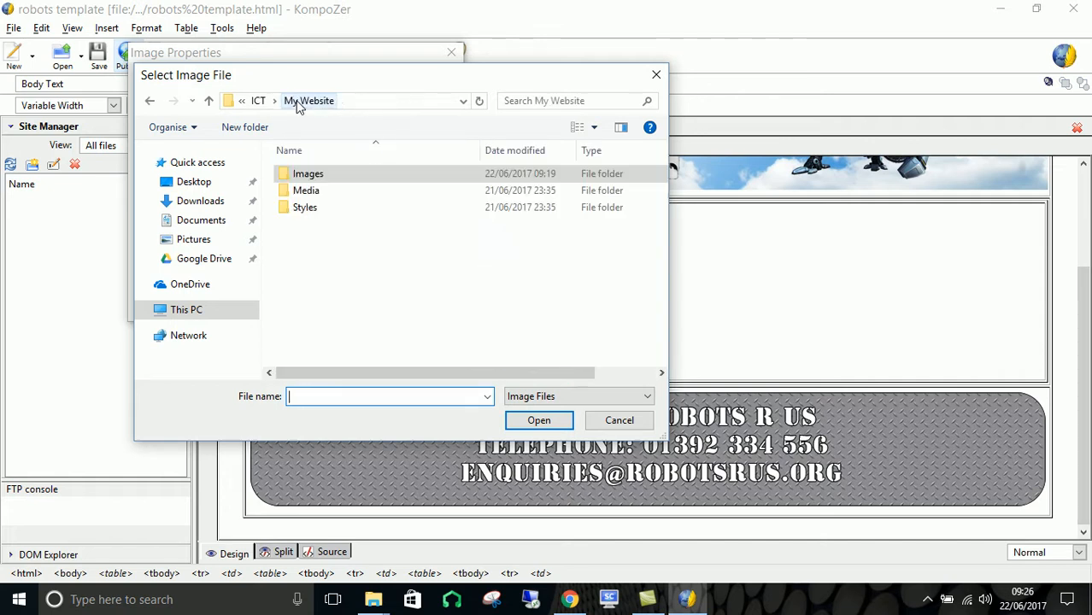
double_click(335, 171)
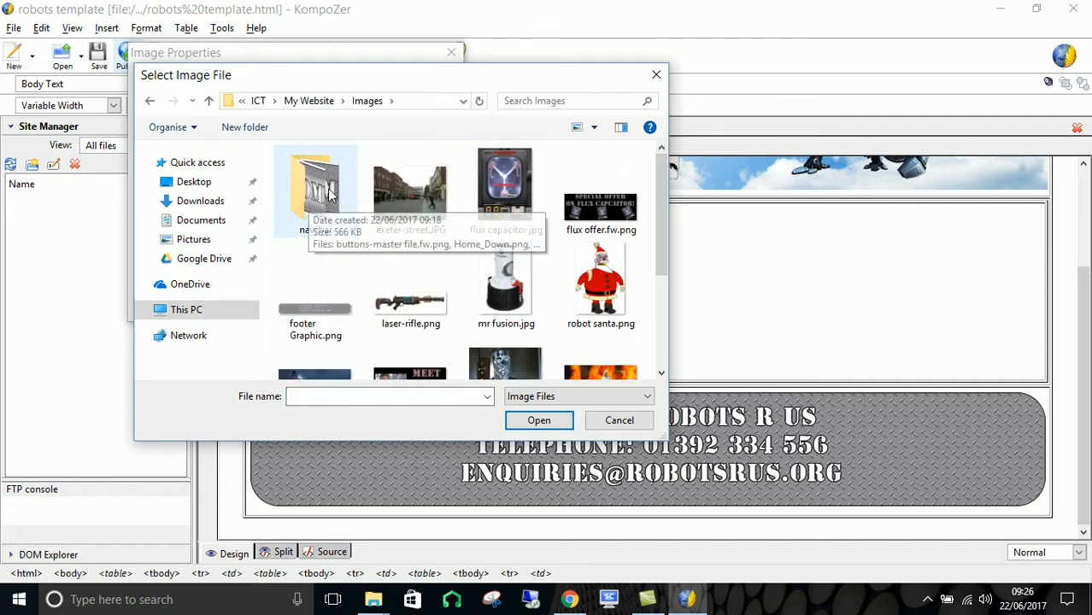
double_click(329, 198)
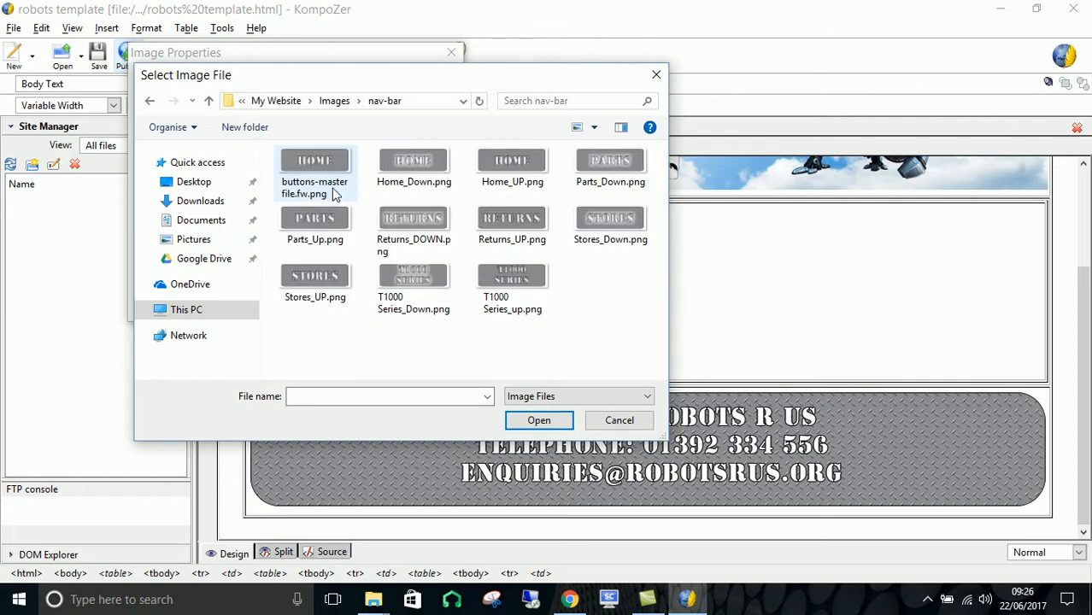
double_click(516, 167)
click(311, 179)
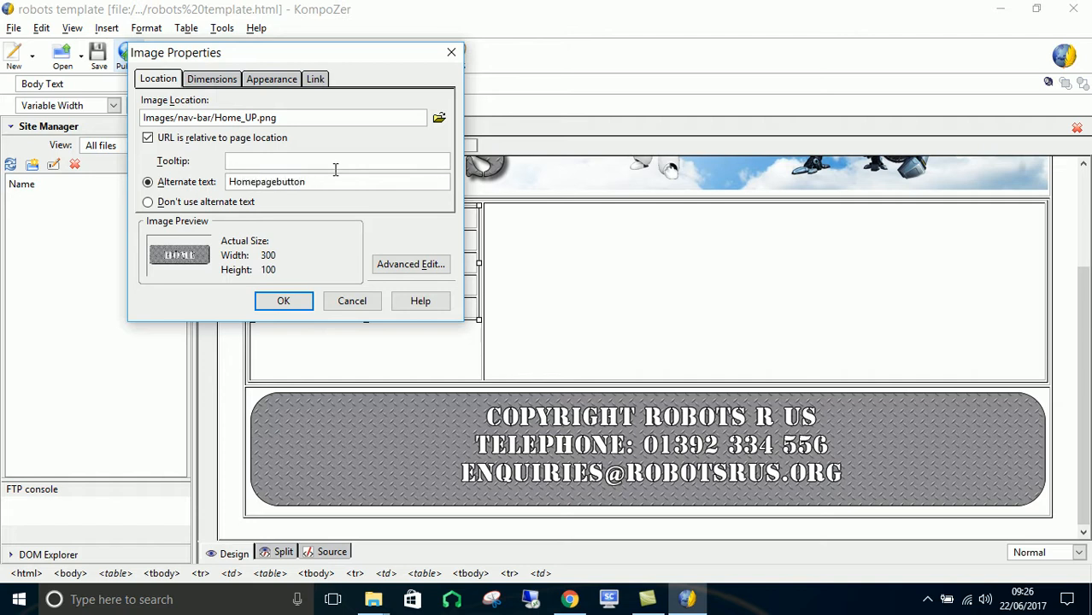
click(293, 303)
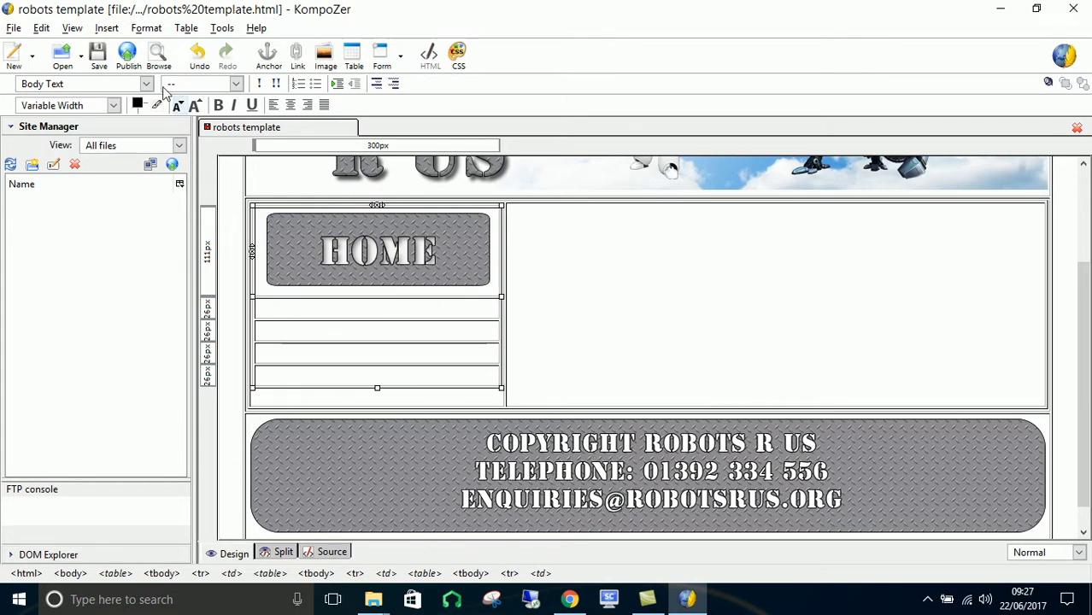
Save the robots template page and preview it in the browser
click(13, 28)
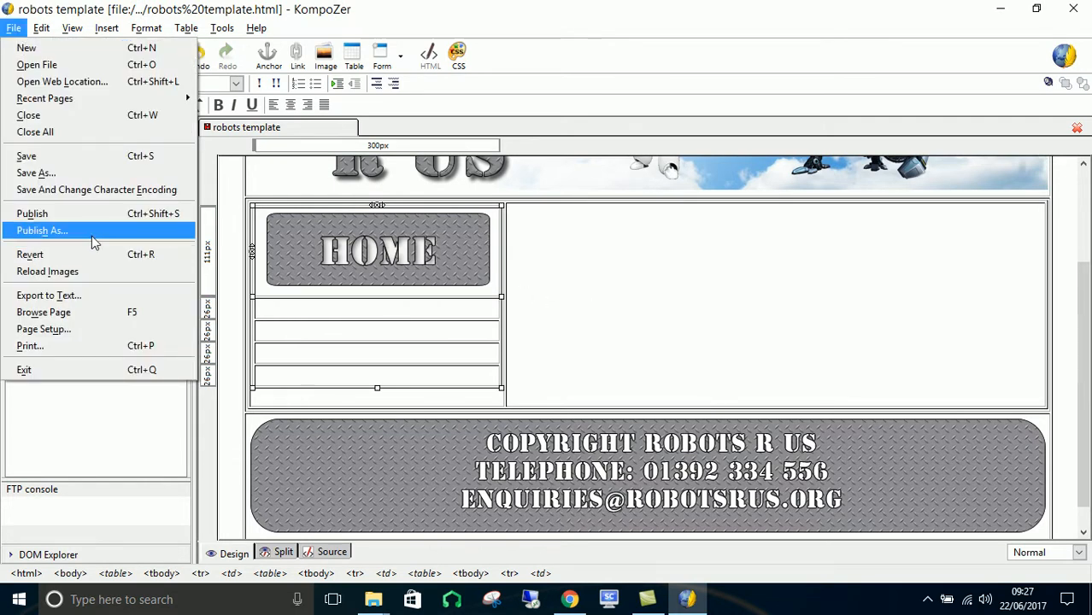
click(88, 312)
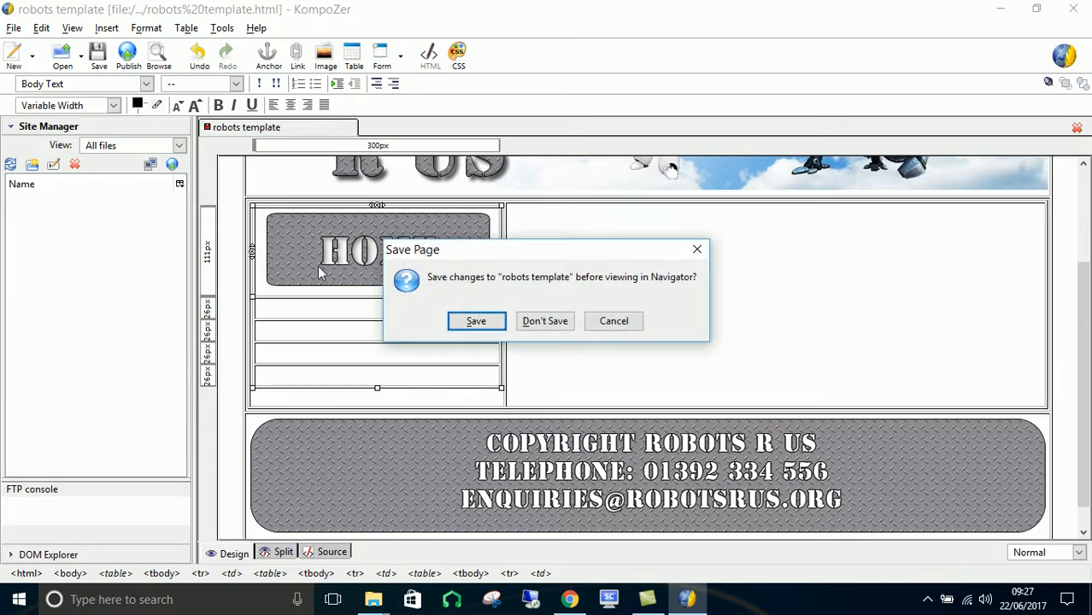
click(475, 320)
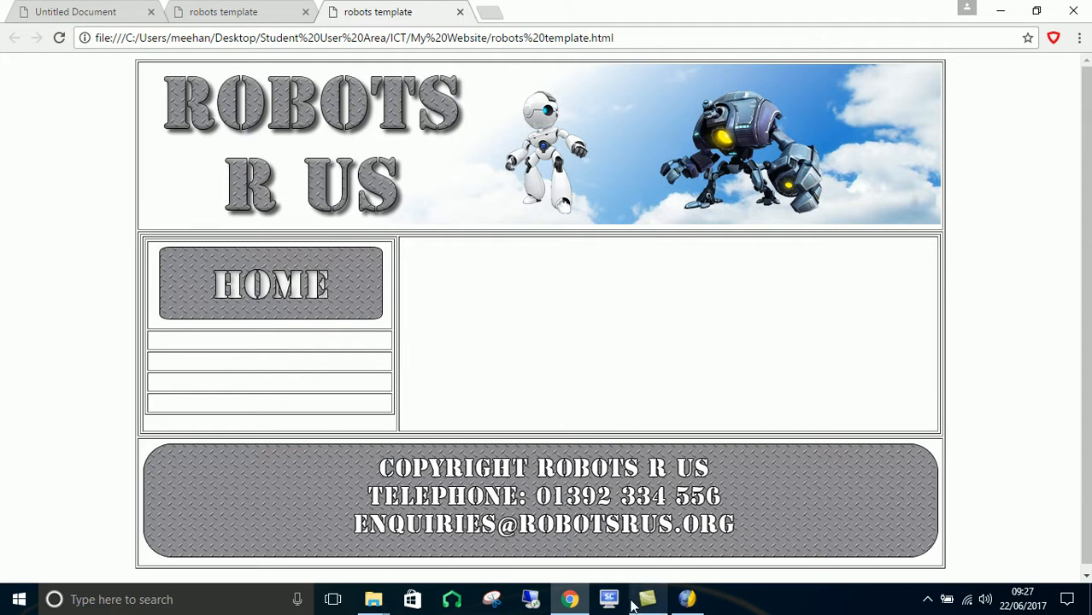
click(928, 599)
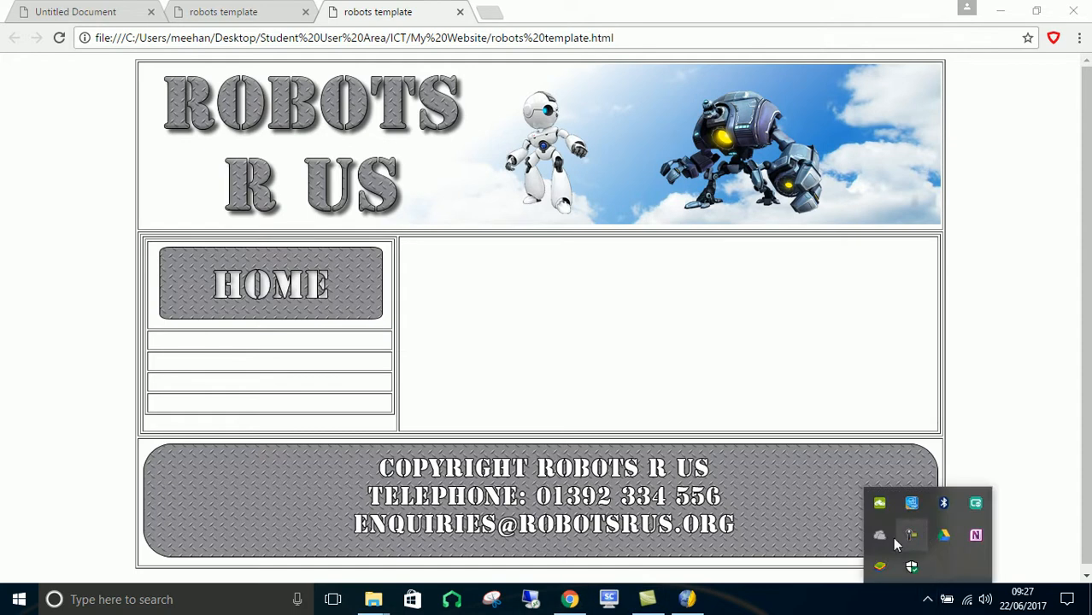
click(911, 536)
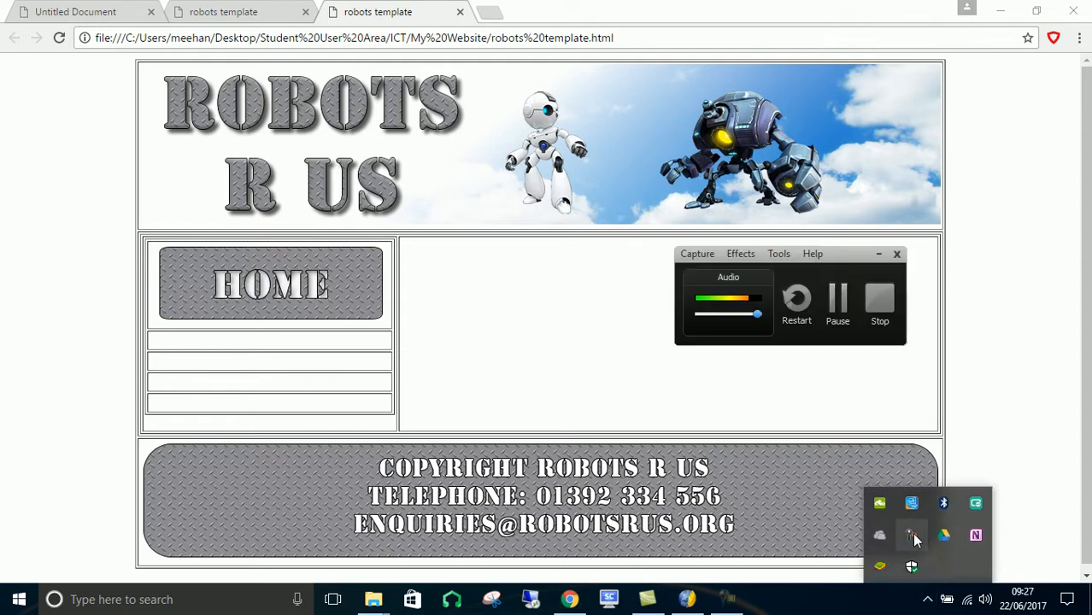